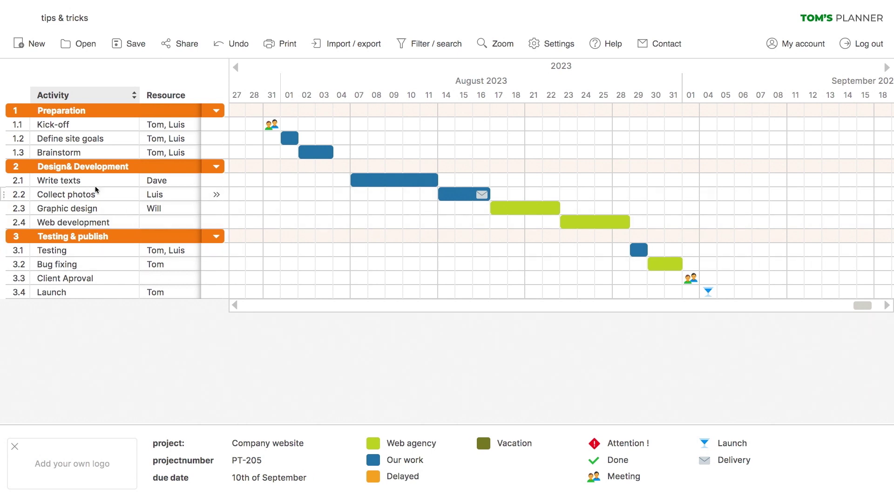
Step: Add a row directly below Brainstorm in the Preparation group and name it Evaluation
{"action": "left_click", "coordinate": [94, 152]}
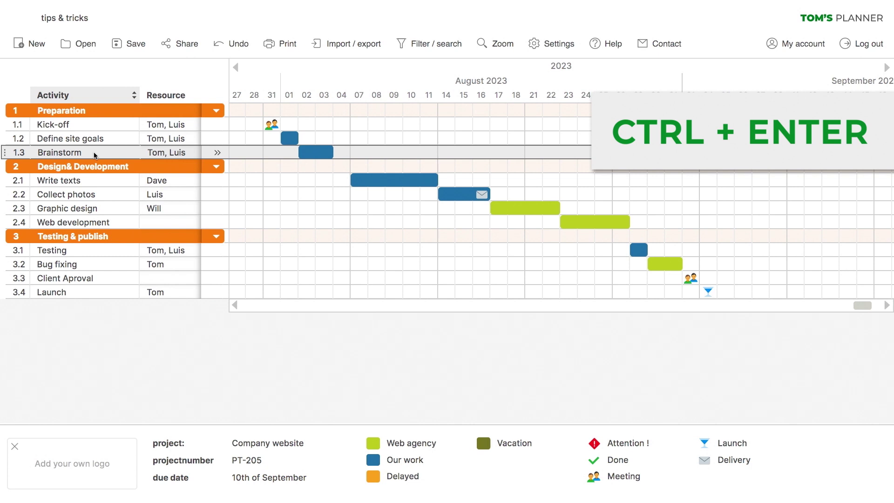
{"action": "key", "text": "ctrl+Return"}
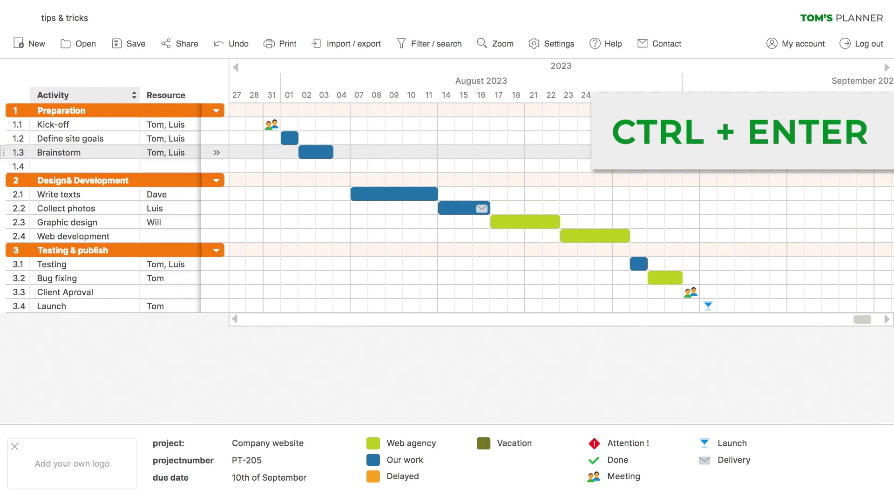
{"action": "left_click", "coordinate": [4, 165]}
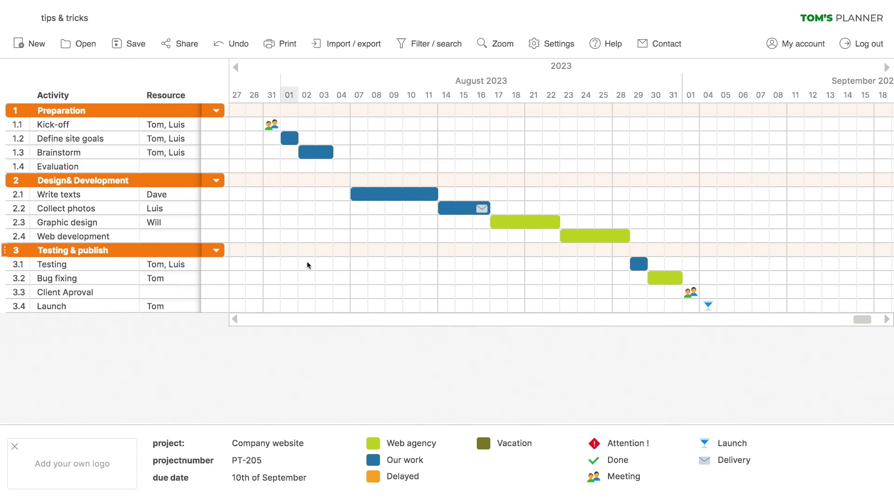
Step: Shift every bar and icon in the chart one week later and undo the shift
{"action": "key", "text": "ctrl+a"}
{"action": "left_click_drag", "start_coordinate": [378, 195], "coordinate": [465, 202]}
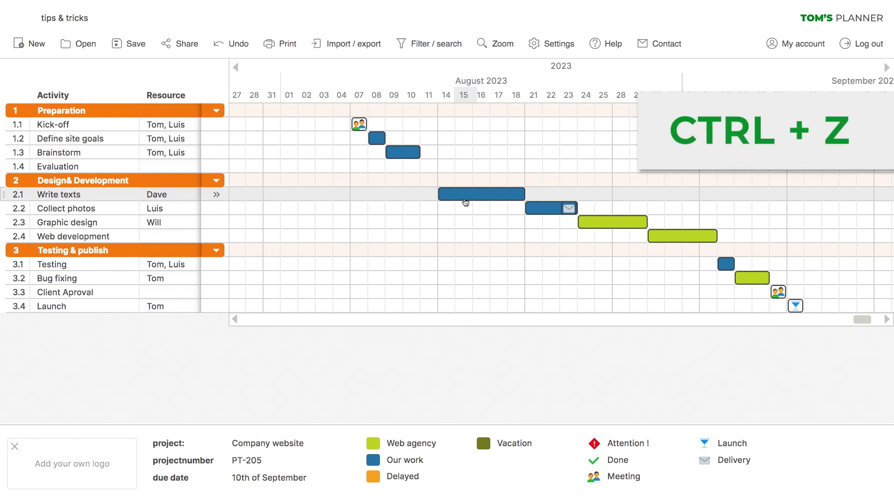
{"action": "key", "text": "ctrl+z"}
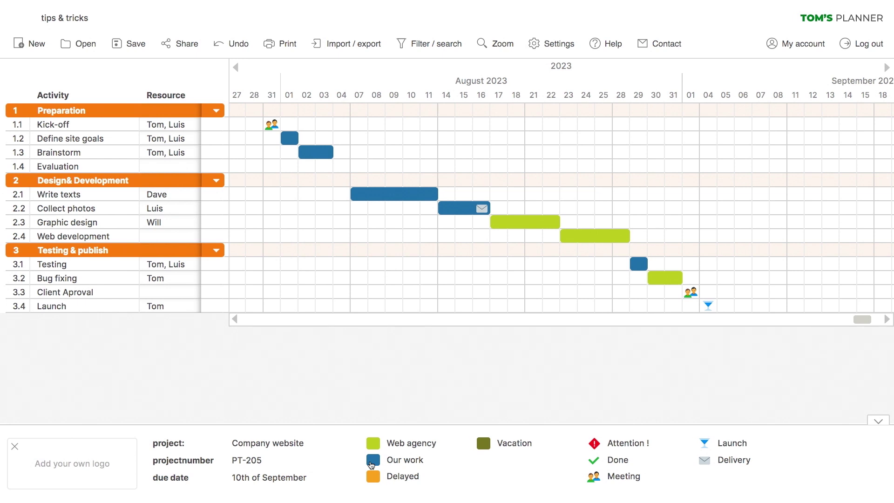
Step: Place an Our work bar with a Meeting icon in the Evaluation row on 7 August
{"action": "left_click_drag", "start_coordinate": [371, 464], "coordinate": [366, 166]}
{"action": "left_click_drag", "start_coordinate": [595, 480], "coordinate": [359, 166]}
Step: Reorder the legend so Web agency comes below Delayed and Attention ! comes below Meeting
{"action": "left_click_drag", "start_coordinate": [376, 449], "coordinate": [376, 480]}
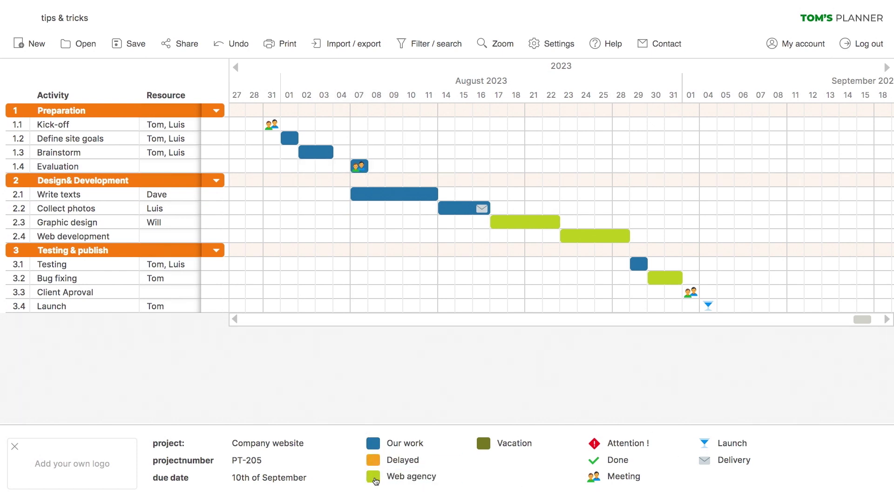
{"action": "left_click_drag", "start_coordinate": [593, 443], "coordinate": [589, 487]}
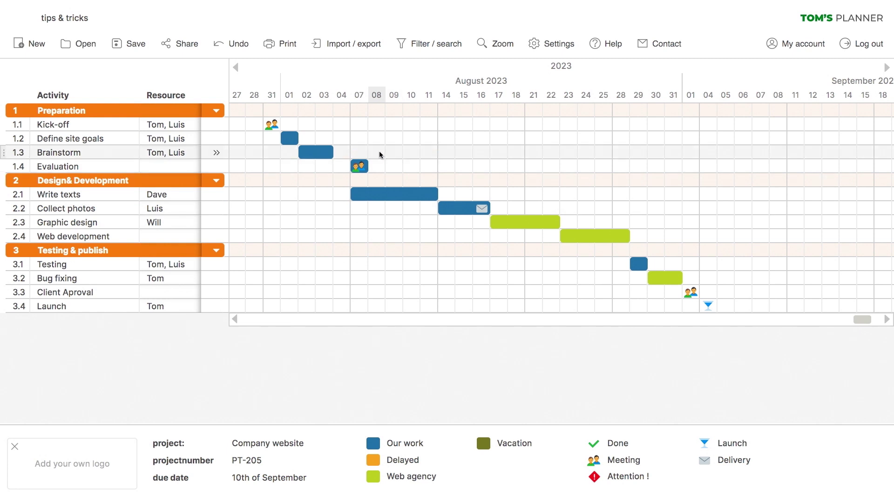
Step: Copy the Evaluation bar with its meeting icon to 14, 21 and 28 August in the same row
{"action": "left_click_drag", "start_coordinate": [380, 153], "coordinate": [622, 176]}
{"action": "key", "text": "alt"}
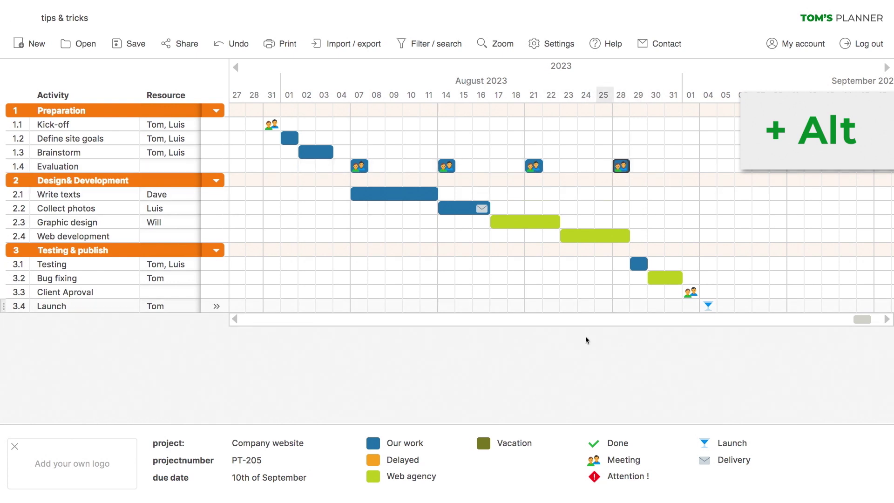
Step: Mark 25 August as Vacation in every row from Kick-off down to Graphic design
{"action": "left_click_drag", "start_coordinate": [603, 129], "coordinate": [603, 222]}
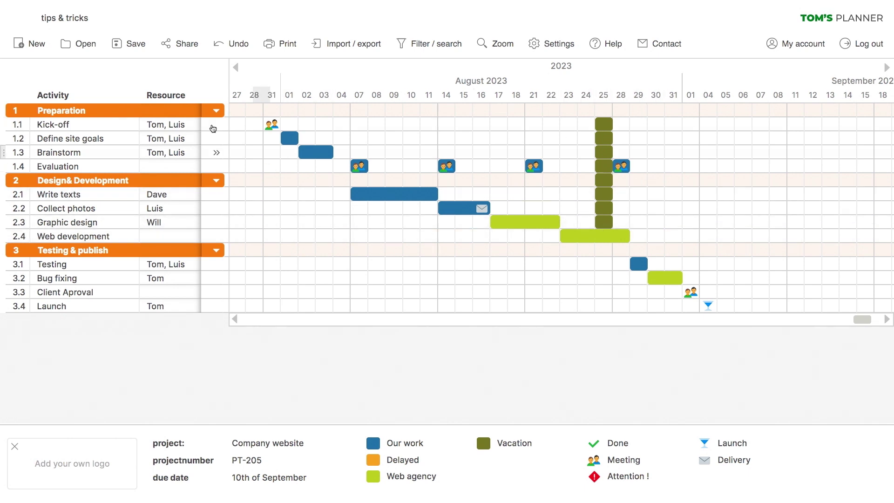
Step: Show all hidden columns of the activity table
{"action": "right_click", "coordinate": [190, 101]}
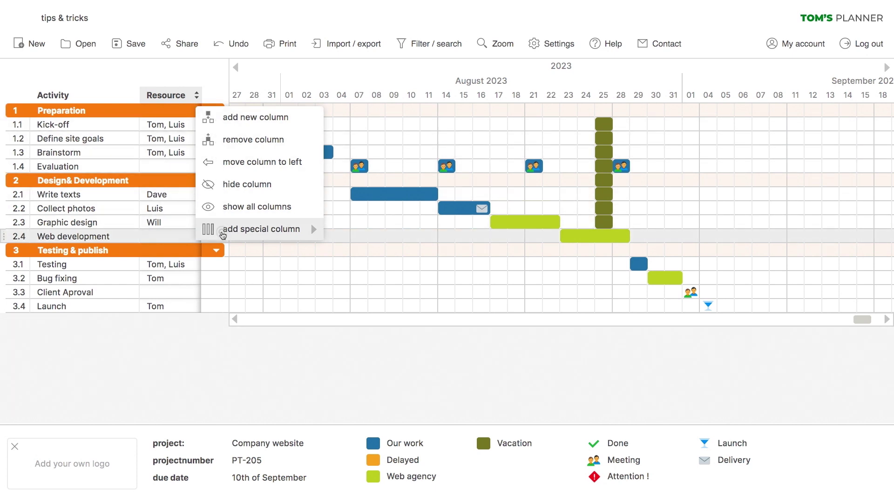
{"action": "left_click", "coordinate": [223, 234]}
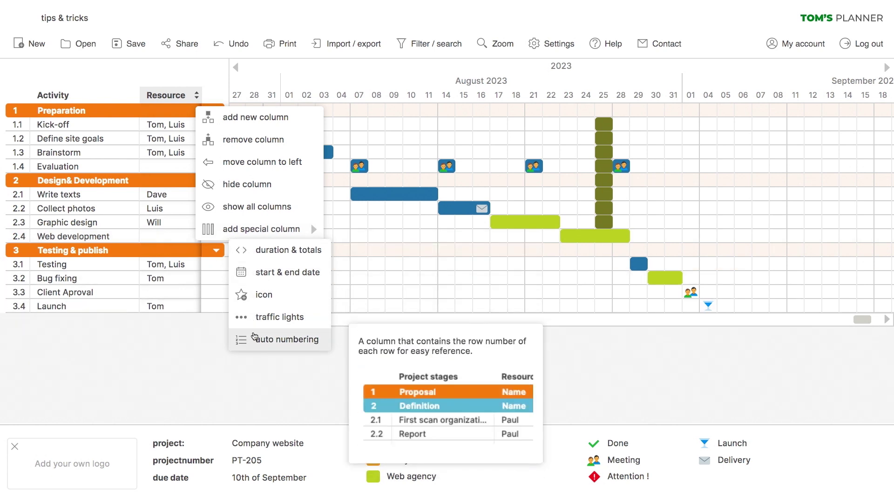
{"action": "left_click", "coordinate": [246, 211]}
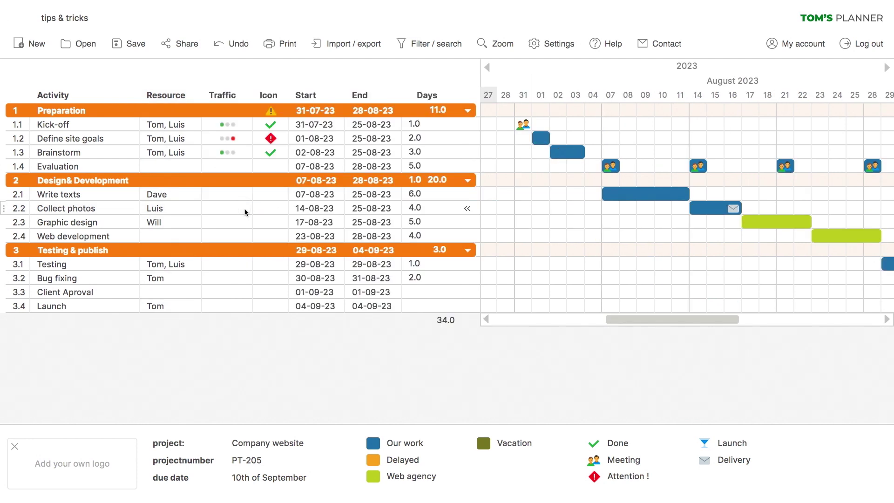
Step: Set the traffic light of Define site goals to green and give Evaluation a wrench icon
{"action": "left_click", "coordinate": [229, 139]}
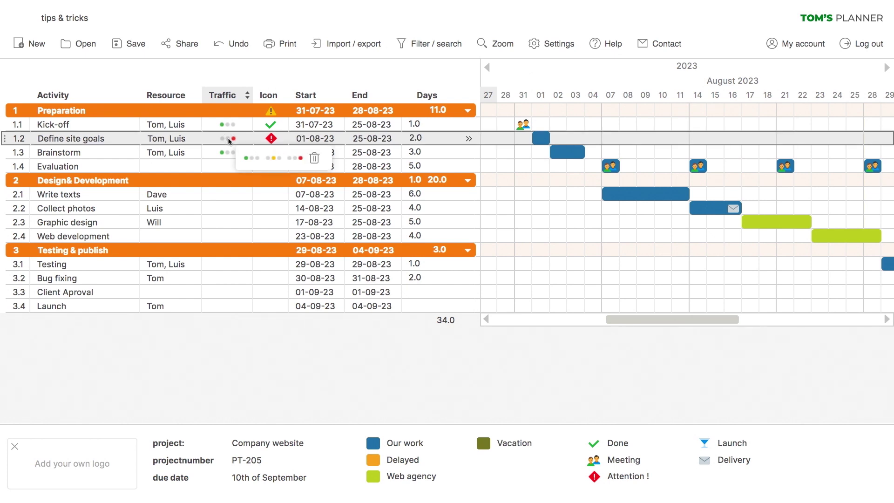
{"action": "left_click", "coordinate": [250, 159]}
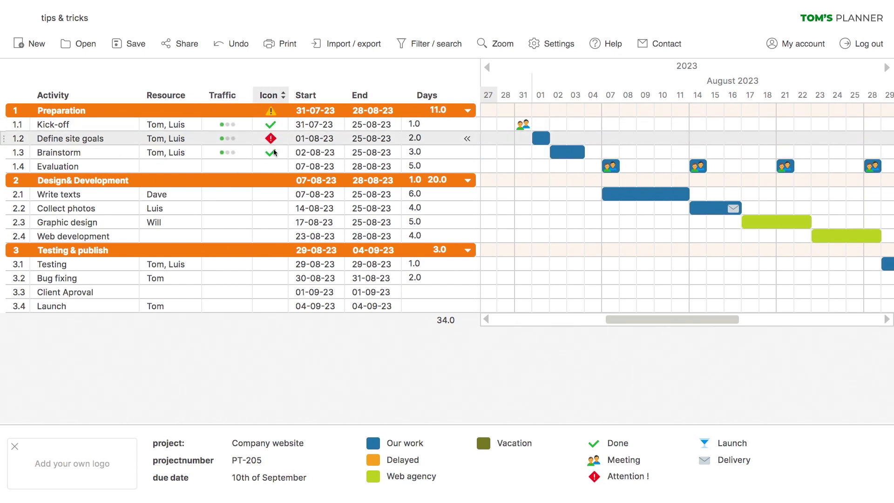
{"action": "left_click", "coordinate": [273, 167]}
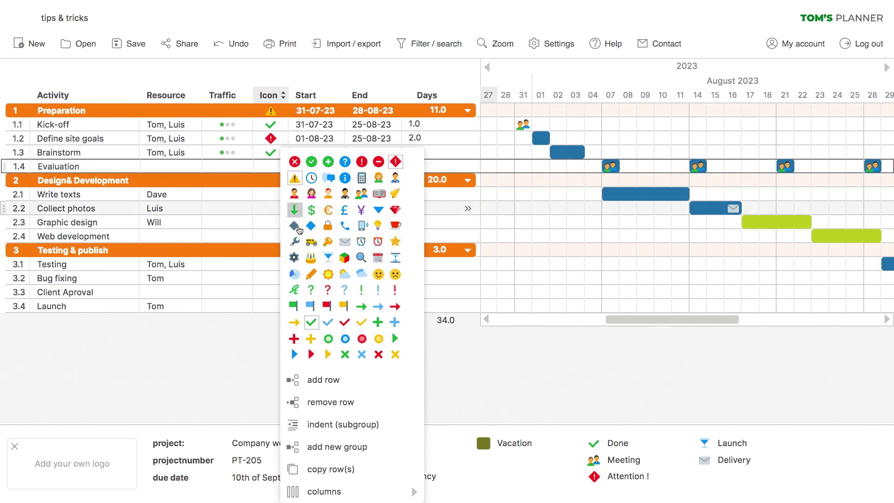
{"action": "left_click", "coordinate": [295, 241]}
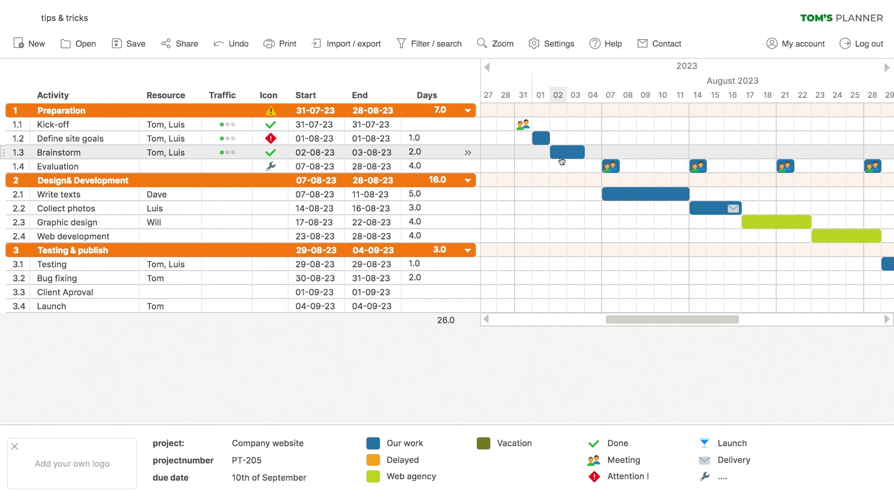
Step: Set Brainstorm's end date to 11 August 2023 and the duration of Define site goals to 4 days
{"action": "left_click", "coordinate": [391, 157]}
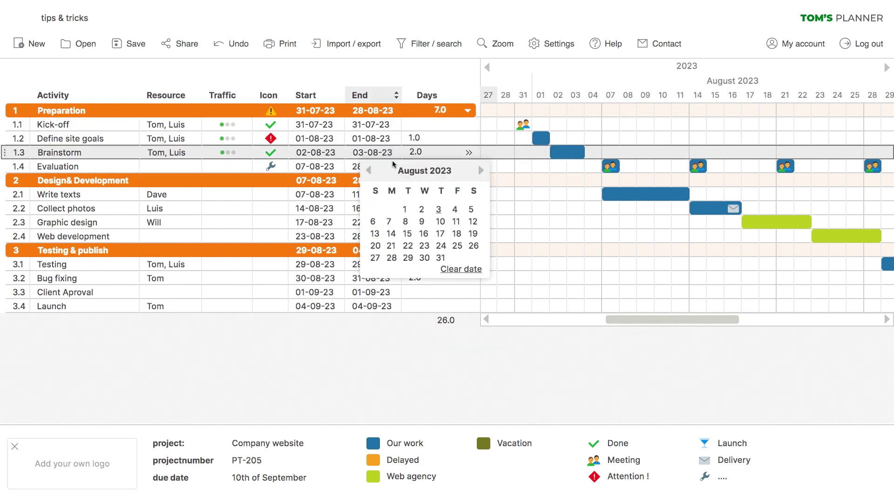
{"action": "left_click", "coordinate": [455, 221]}
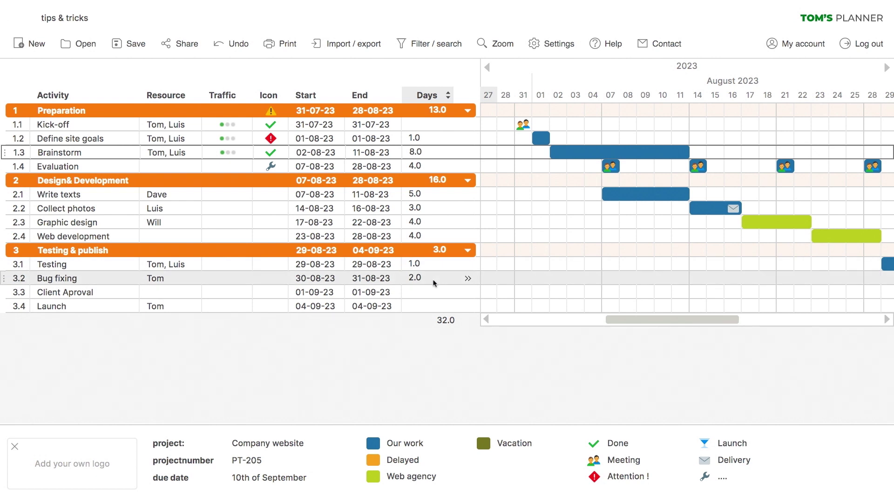
{"action": "left_click", "coordinate": [424, 142]}
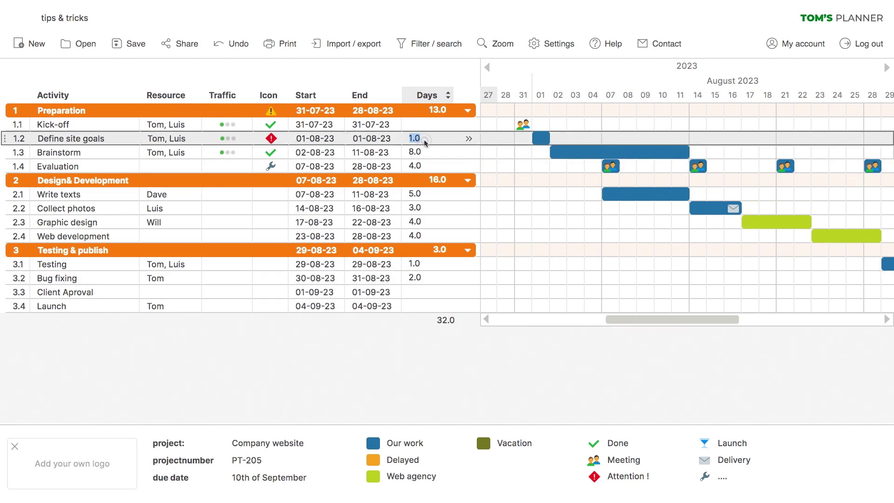
{"action": "type", "text": "4"}
{"action": "key", "text": "Up"}
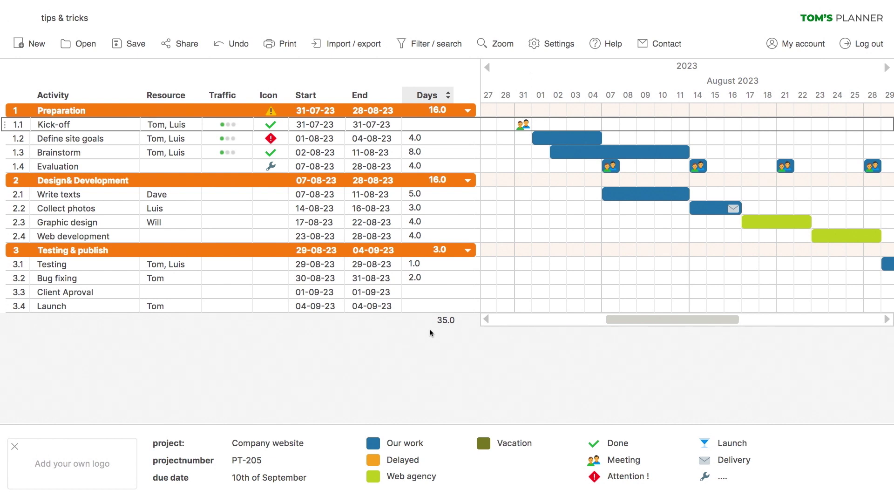
Step: Filter the schedule by the name of the resource assigned to Launch, and dismiss the filter
{"action": "left_click", "coordinate": [407, 53]}
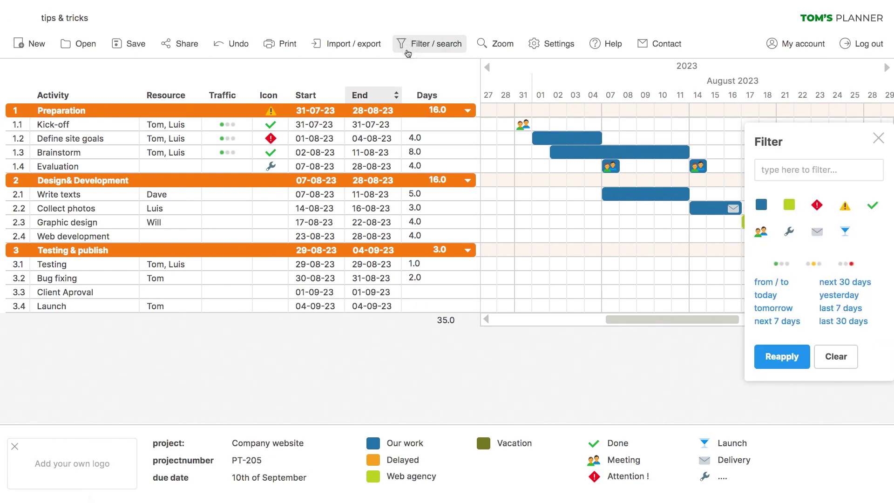
{"action": "left_click", "coordinate": [775, 170]}
{"action": "type", "text": "T"}
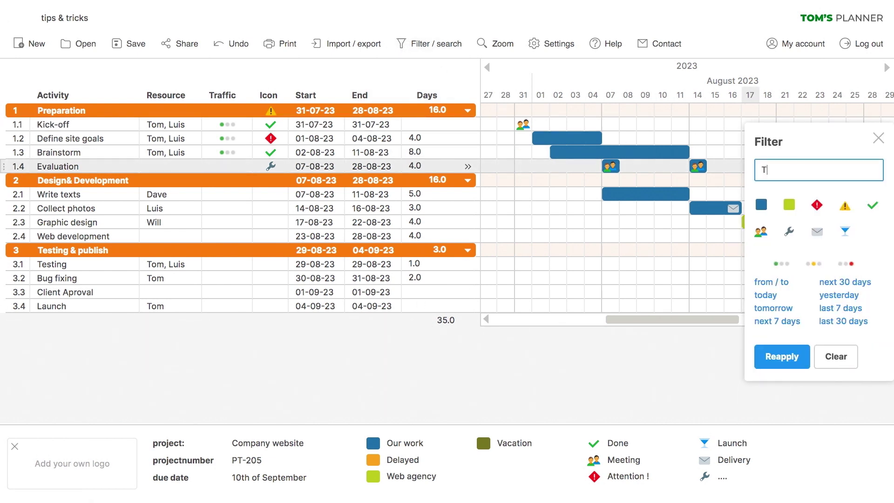
{"action": "type", "text": "om"}
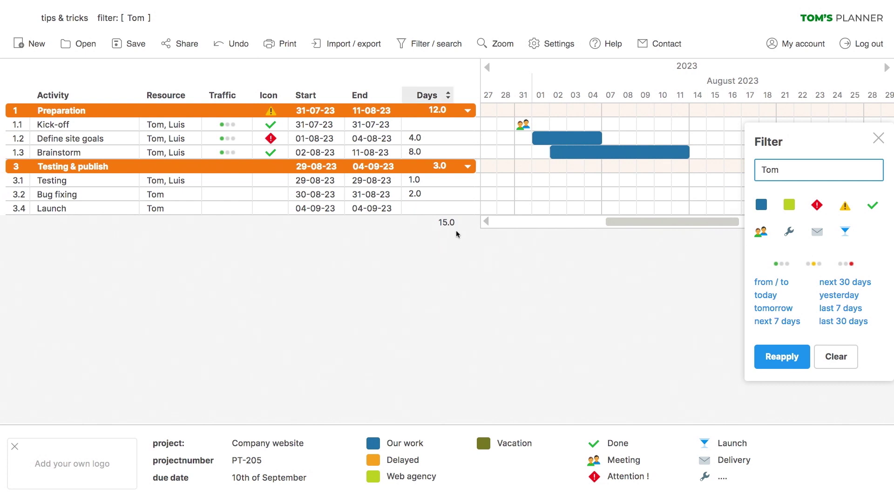
{"action": "key", "text": "Escape"}
Step: Hide the Traffic, Icon, Start, End and Days columns, leaving only Activity and Resource
{"action": "right_click", "coordinate": [448, 104]}
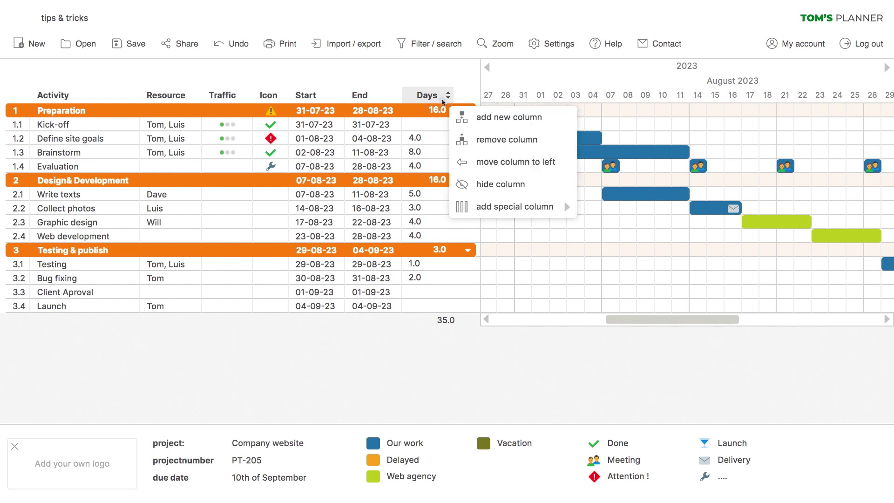
{"action": "left_click", "coordinate": [497, 186]}
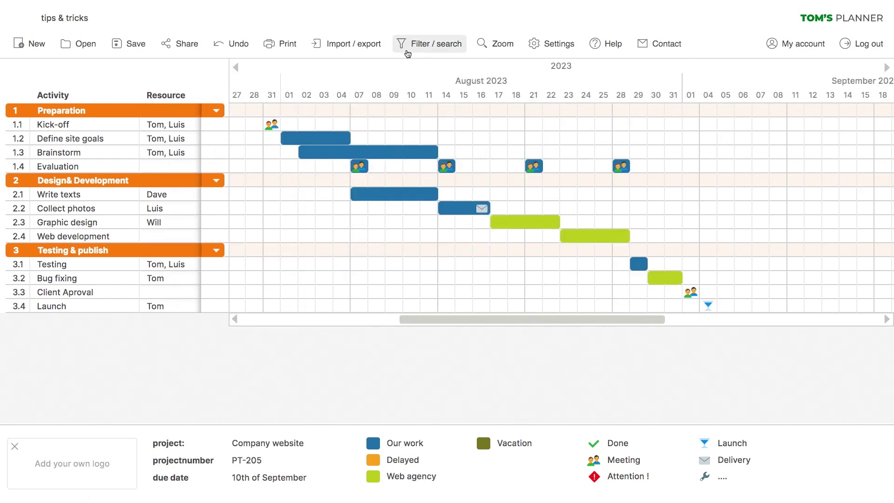
Step: Filter the schedule for Photo
{"action": "left_click", "coordinate": [407, 53]}
{"action": "type", "text": "P"}
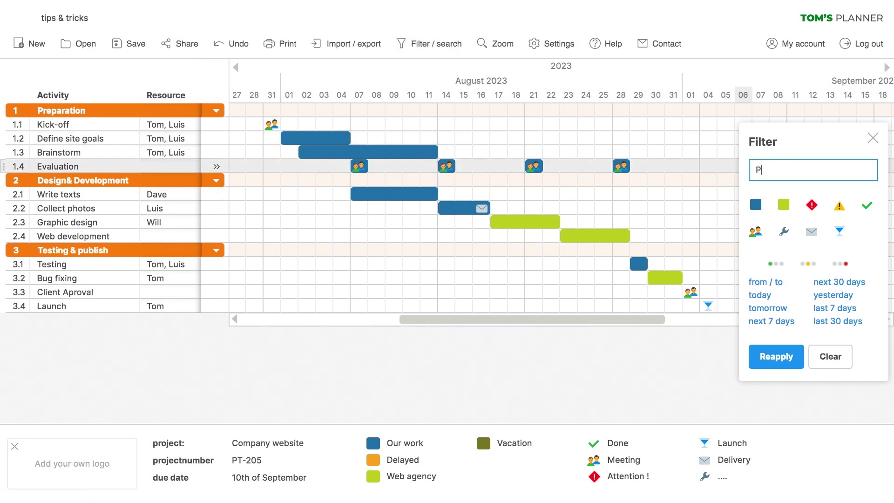
{"action": "type", "text": "hoto"}
Step: Replace the filter term with the name of the Launch resource and limit the filter to today
{"action": "key", "text": "BackSpace"}
{"action": "key", "text": "BackSpace"}
{"action": "key", "text": "BackSpace"}
{"action": "key", "text": "BackSpace"}
{"action": "key", "text": "BackSpace"}
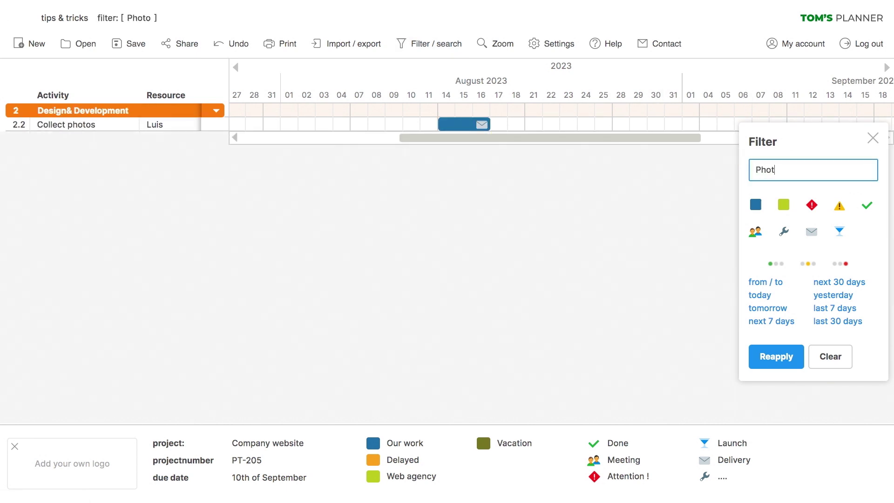
{"action": "type", "text": "Tom"}
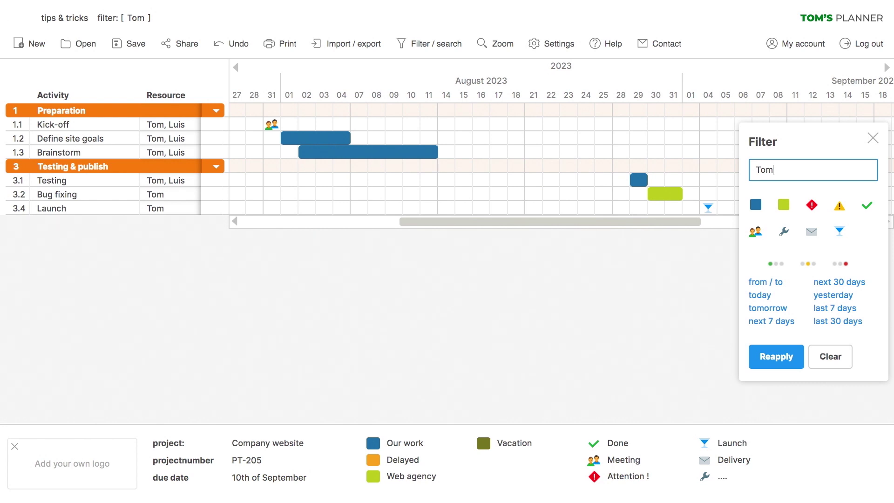
{"action": "left_click", "coordinate": [765, 298]}
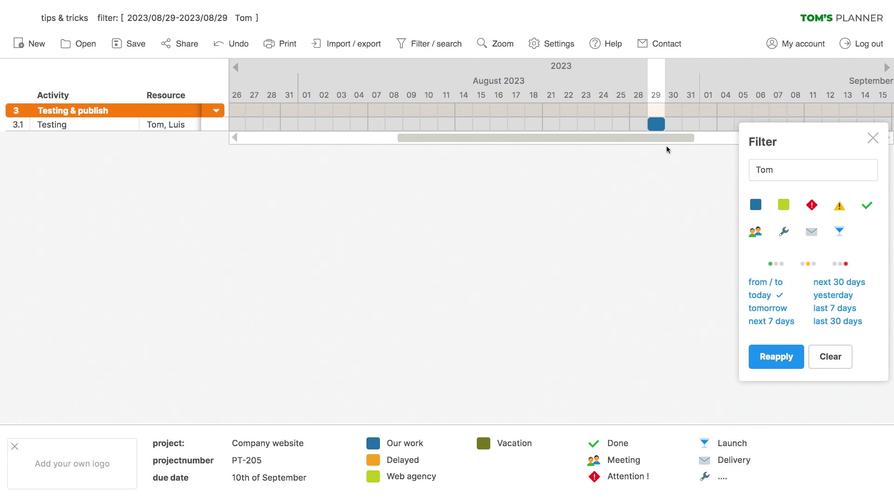
Step: Remove the date limit, clear the remaining filter and close the filter
{"action": "left_click", "coordinate": [787, 295]}
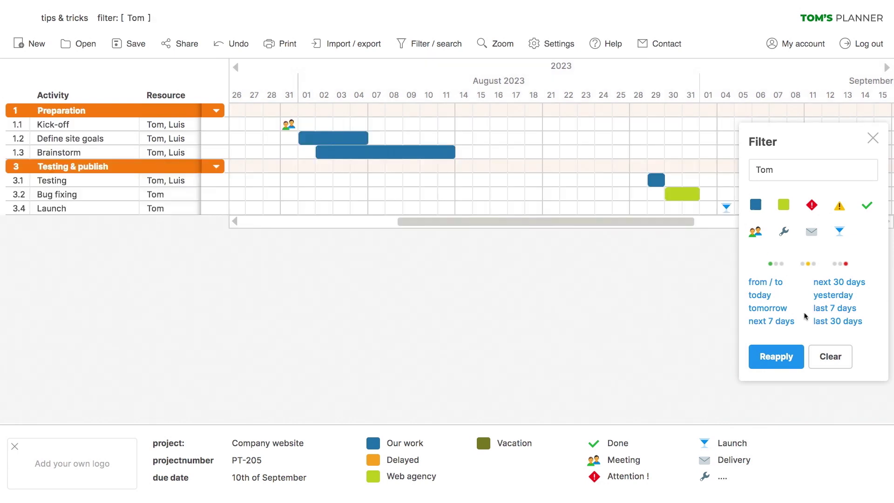
{"action": "left_click", "coordinate": [830, 357]}
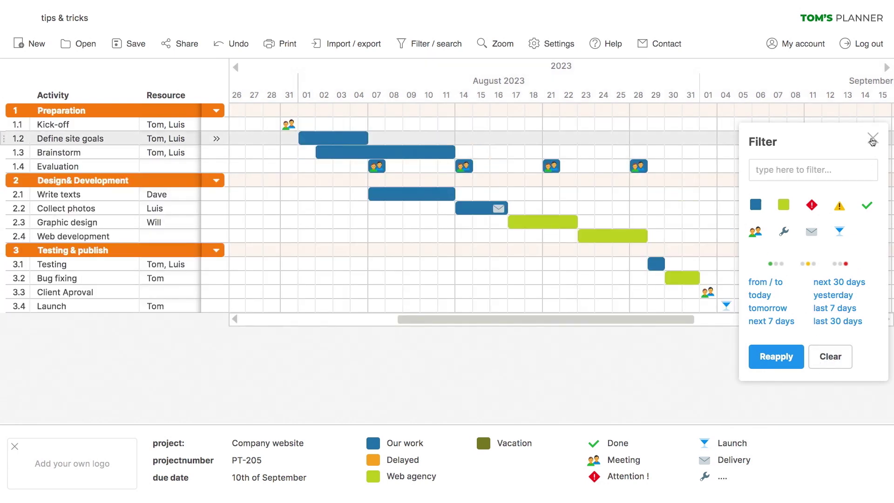
{"action": "left_click", "coordinate": [872, 138]}
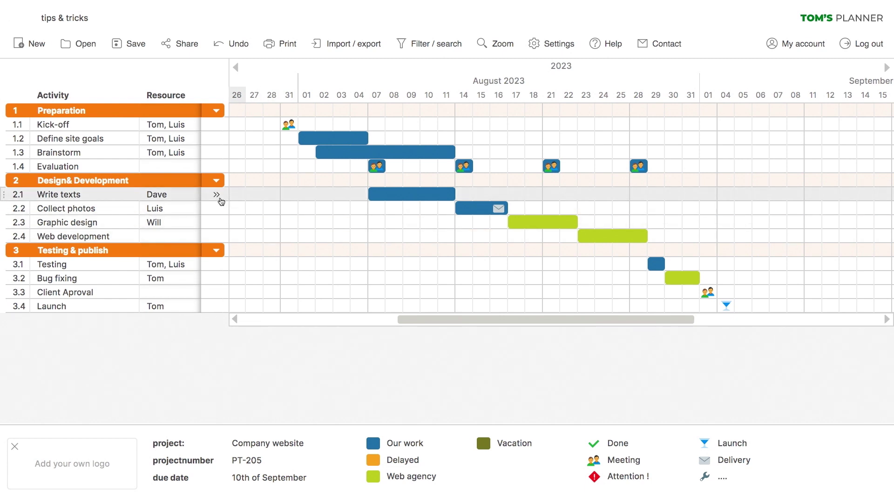
Step: Jump the timeline to the Graphic design bar and back to the Kick-off milestone
{"action": "left_click", "coordinate": [229, 226]}
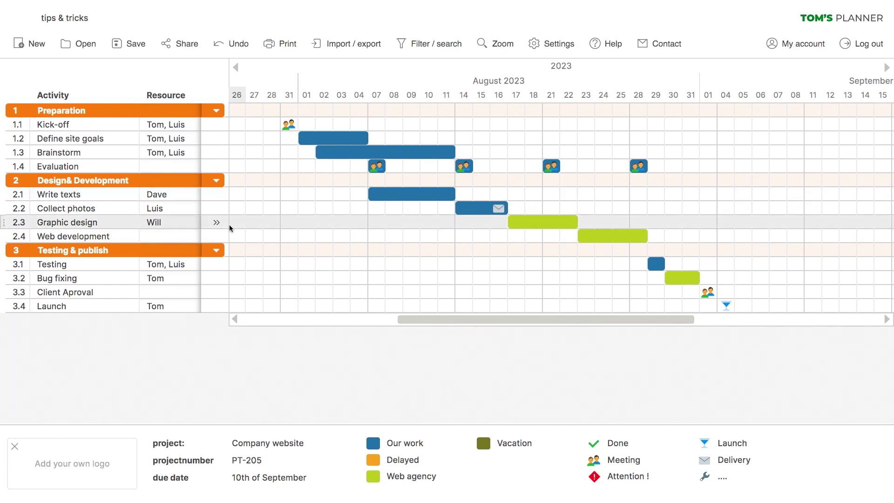
{"action": "left_click", "coordinate": [217, 222]}
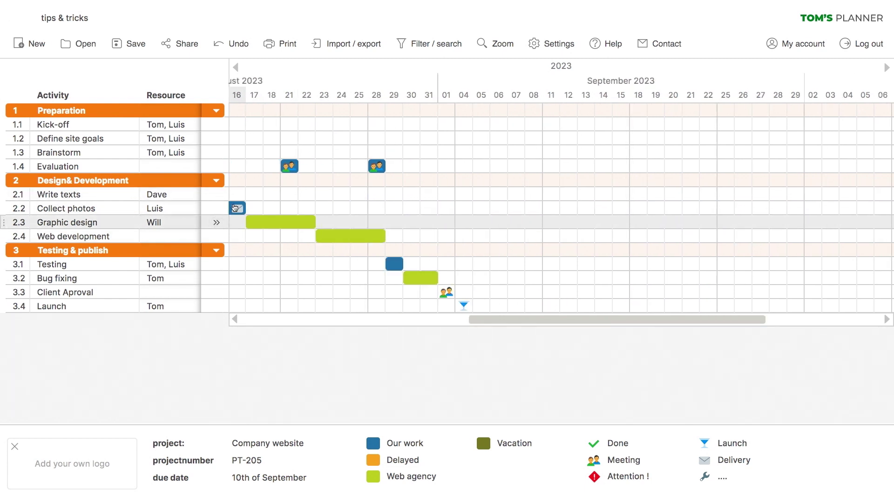
{"action": "left_click", "coordinate": [217, 125]}
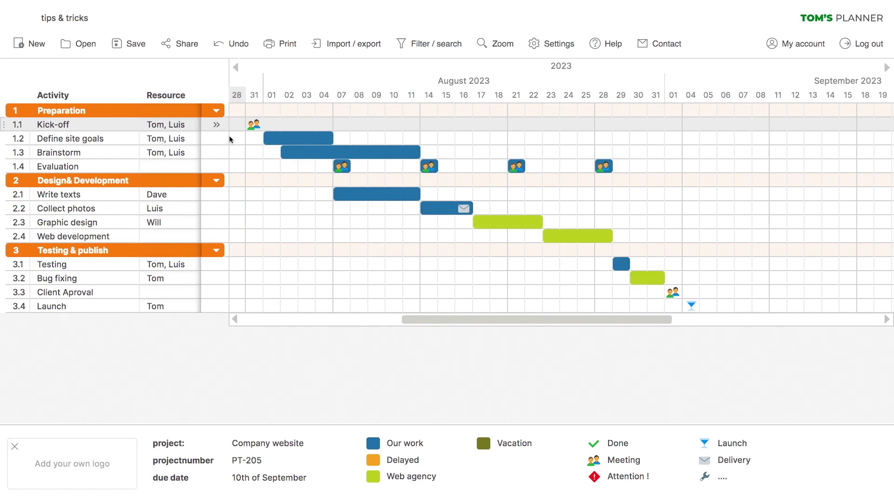
Step: Pan the timeline slightly so that it starts at 27 July
{"action": "left_click", "coordinate": [376, 320]}
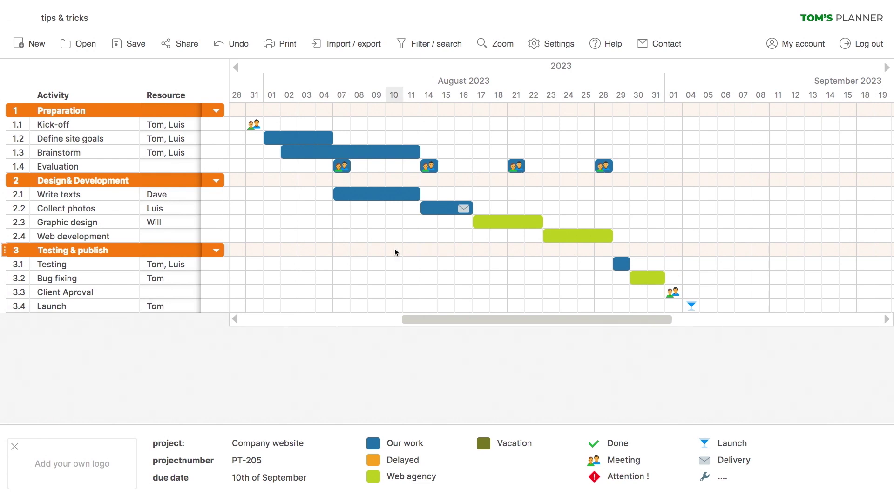
{"action": "key", "text": "space"}
{"action": "mouse_move", "coordinate": [397, 249]}
{"action": "left_mouse_down"}
{"action": "mouse_move", "coordinate": [501, 255]}
{"action": "mouse_move", "coordinate": [395, 249]}
{"action": "mouse_move", "coordinate": [413, 250]}
{"action": "left_mouse_up"}
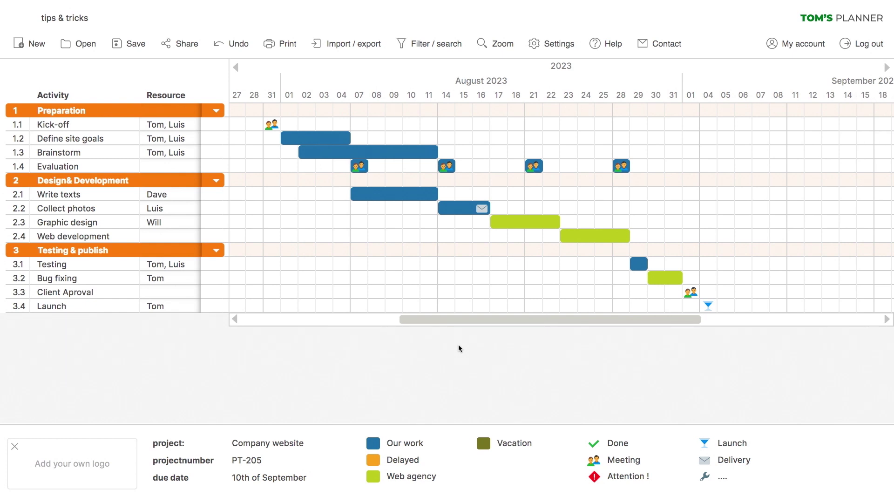
Step: Try to close the page with unsaved changes, choose to stay on it, and save the schedule
{"action": "key", "text": "super+w"}
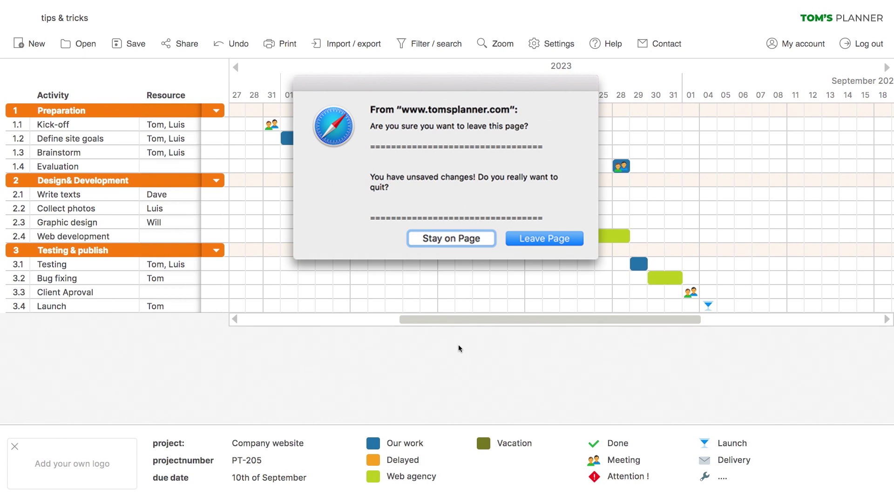
{"action": "left_click", "coordinate": [482, 241]}
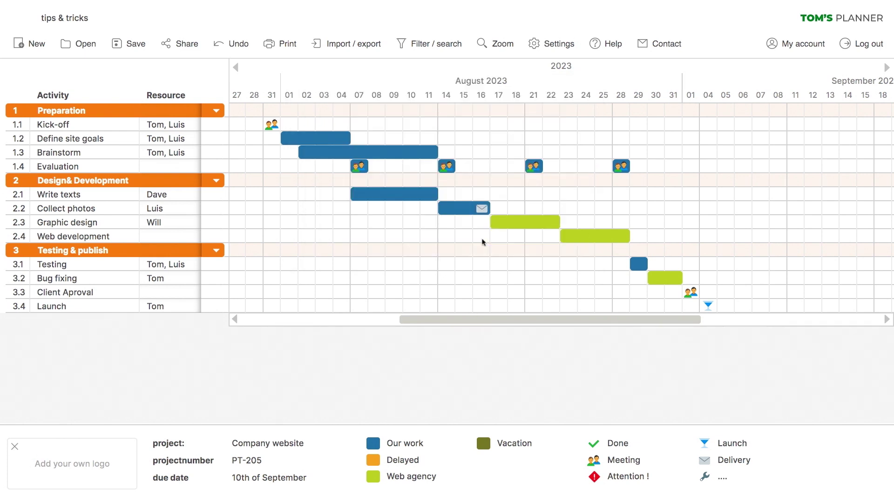
{"action": "key", "text": "ctrl+s"}
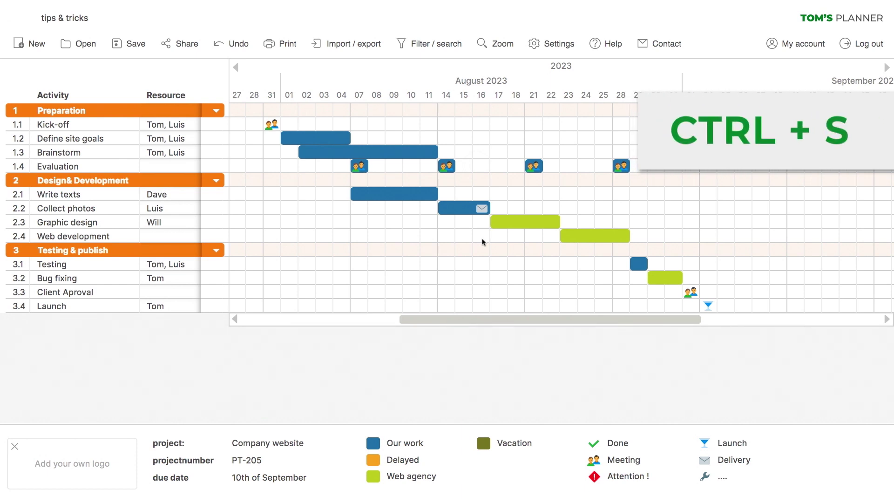